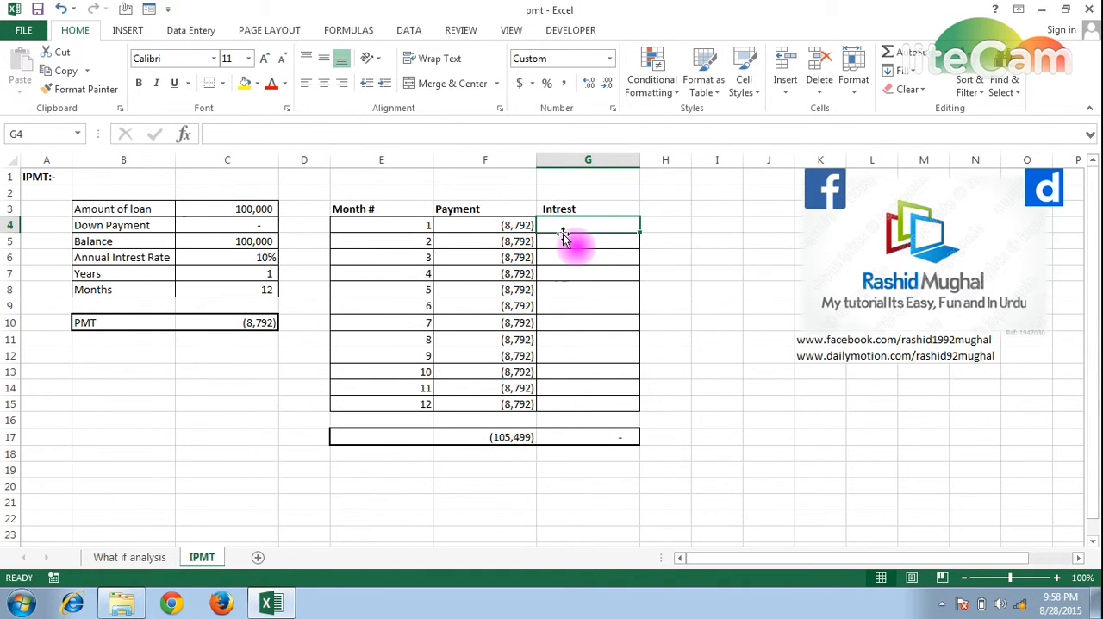
- Start an IPMT formula in G4 with the annual interest rate as absolute reference $C$6 divided by 12
type("=")
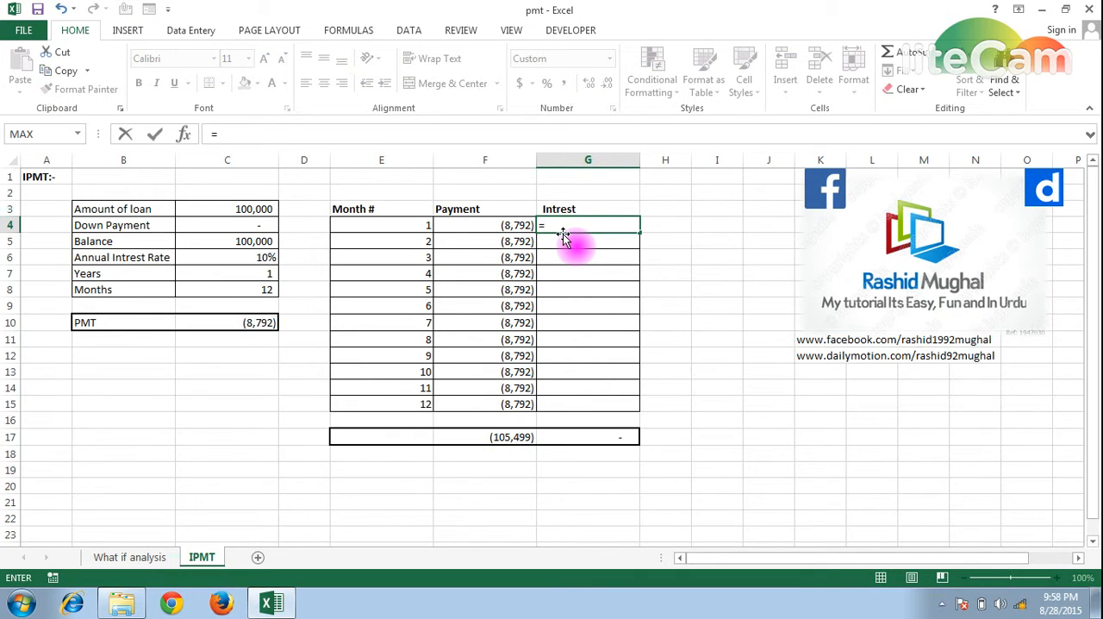
type("ipmt")
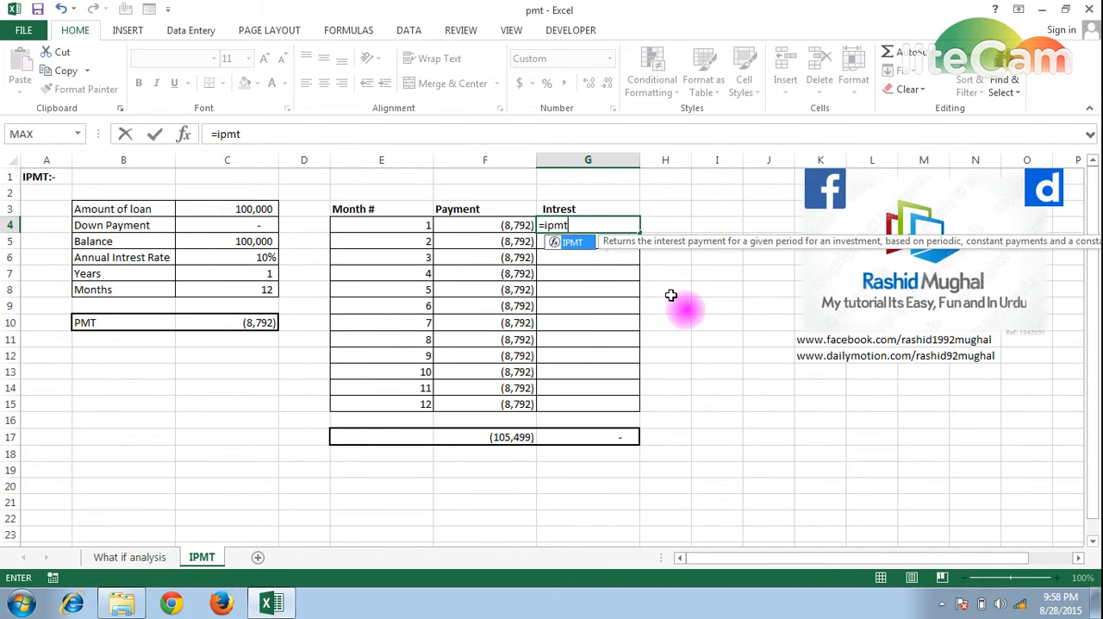
key("Tab")
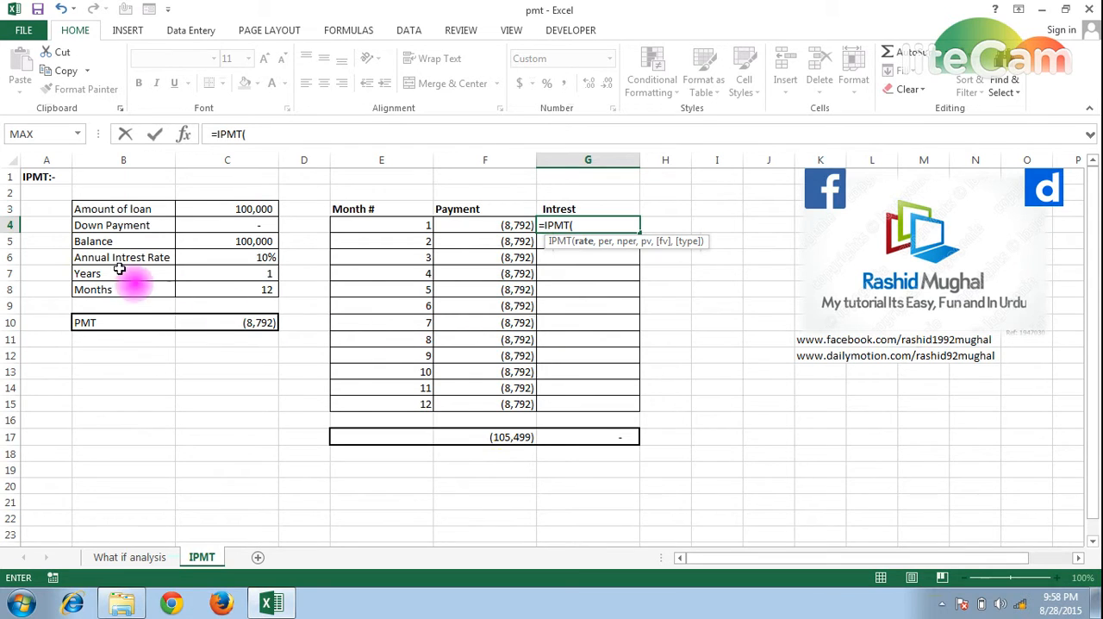
left_click(226, 258)
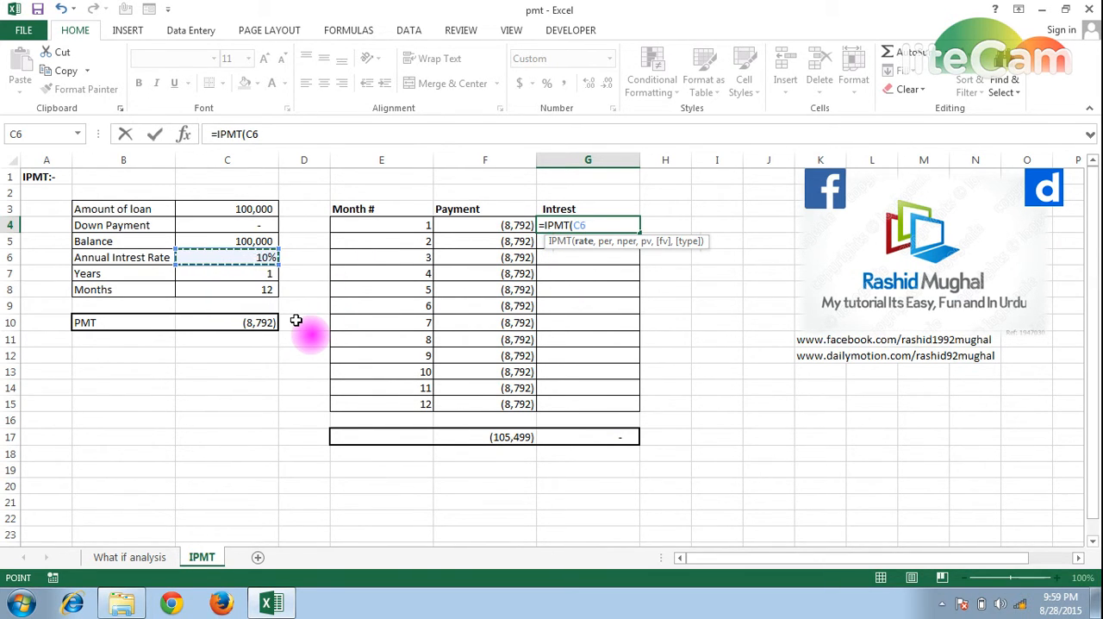
key("F4")
type("/12")
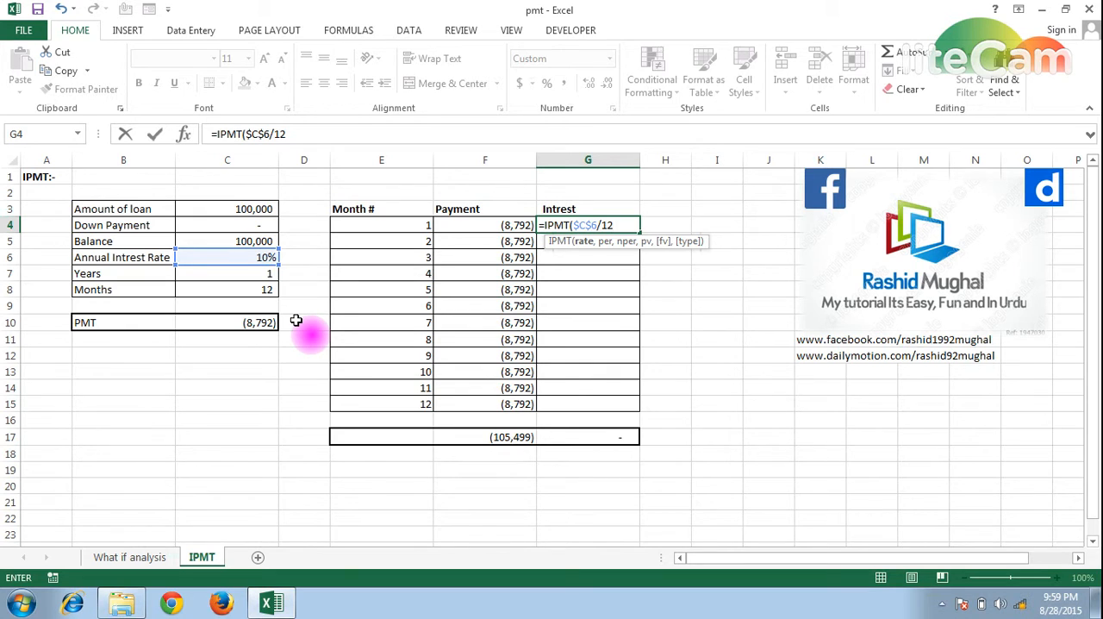
type(",")
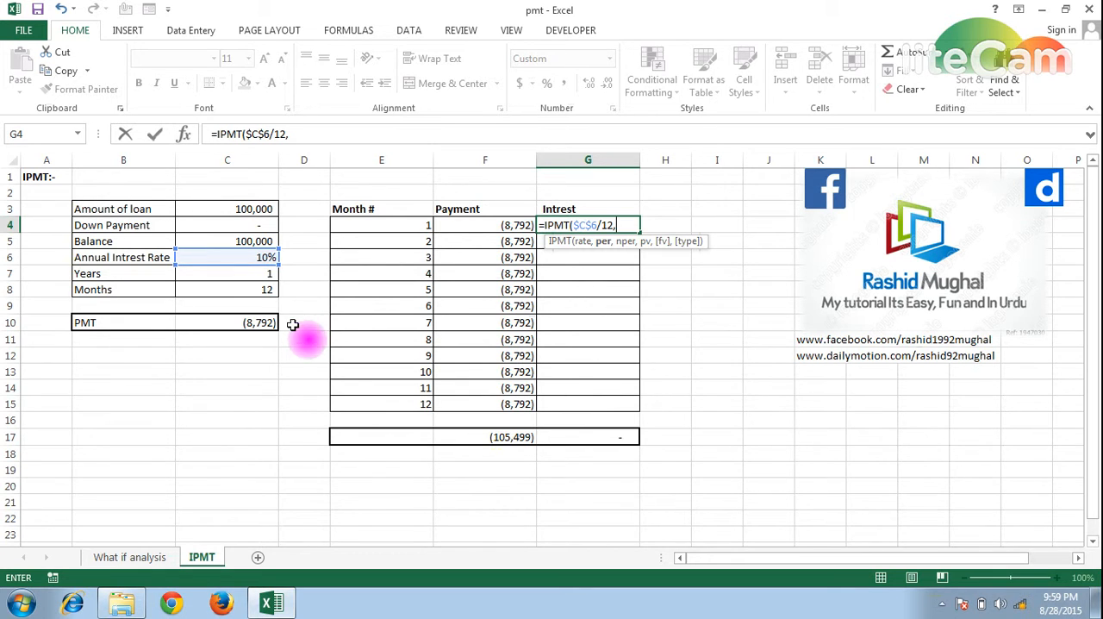
- Add E4 as the period, absolute $C$8 as the number of periods and C5 as the present value
left_click(384, 224)
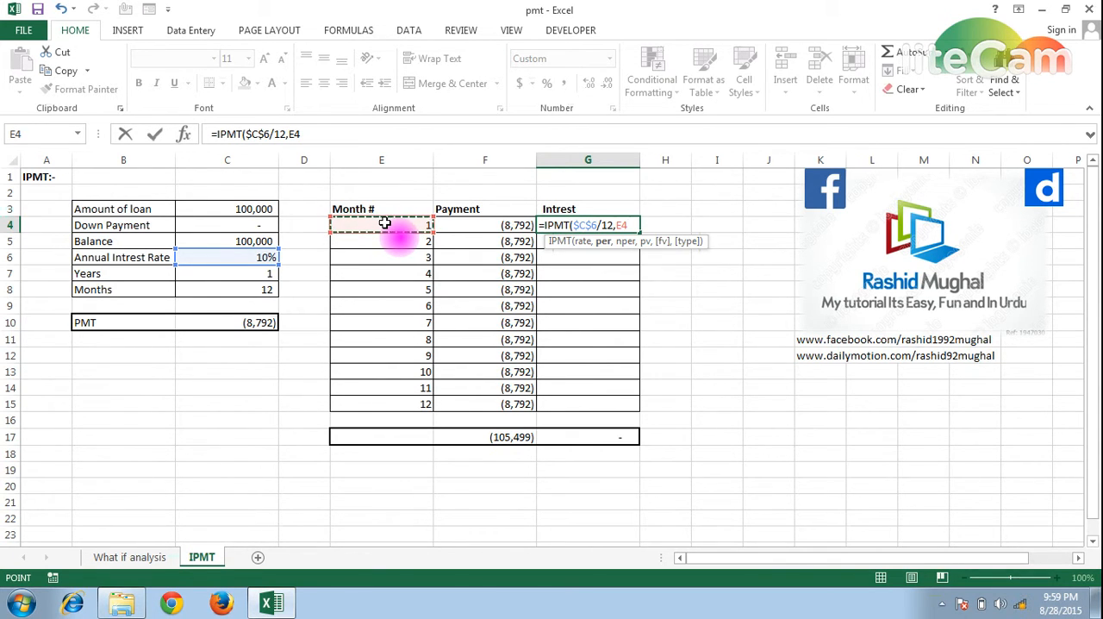
type(",")
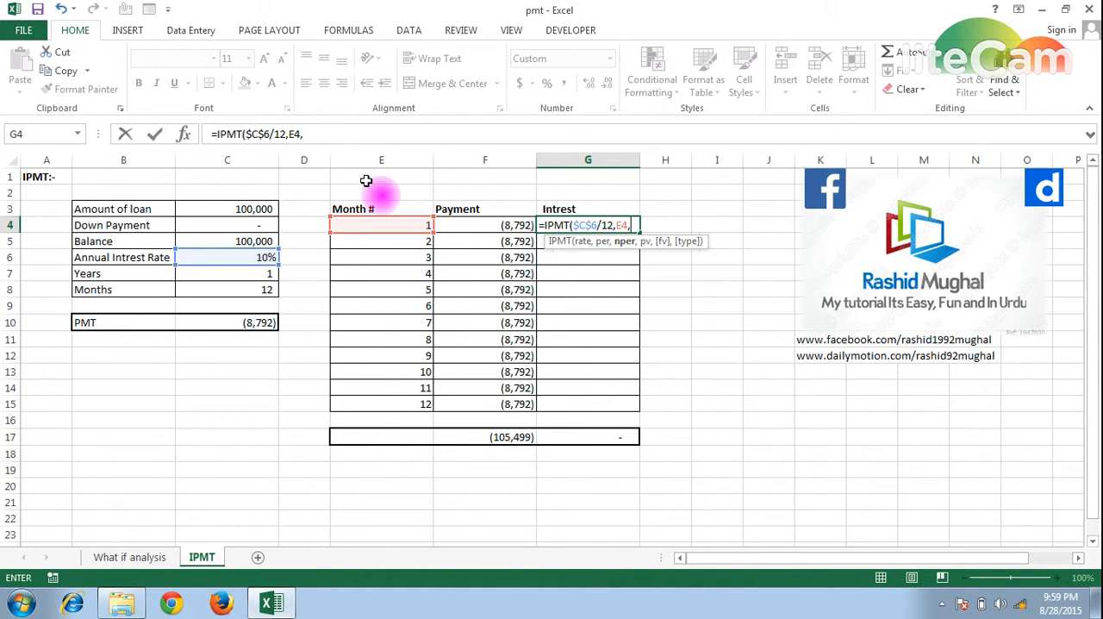
left_click(236, 291)
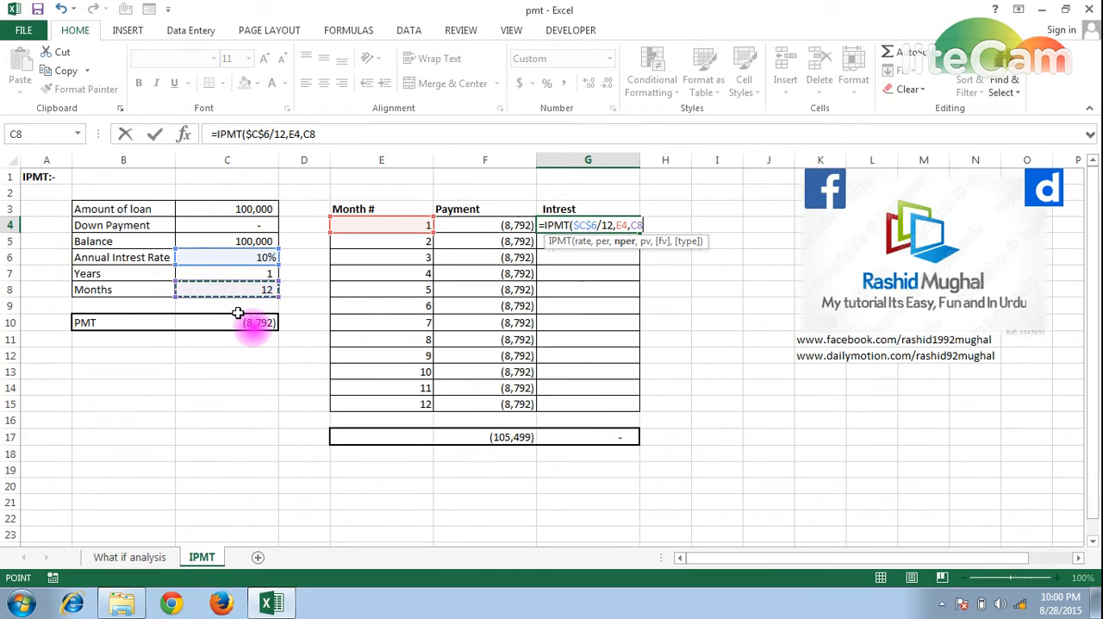
key("F4")
type(",")
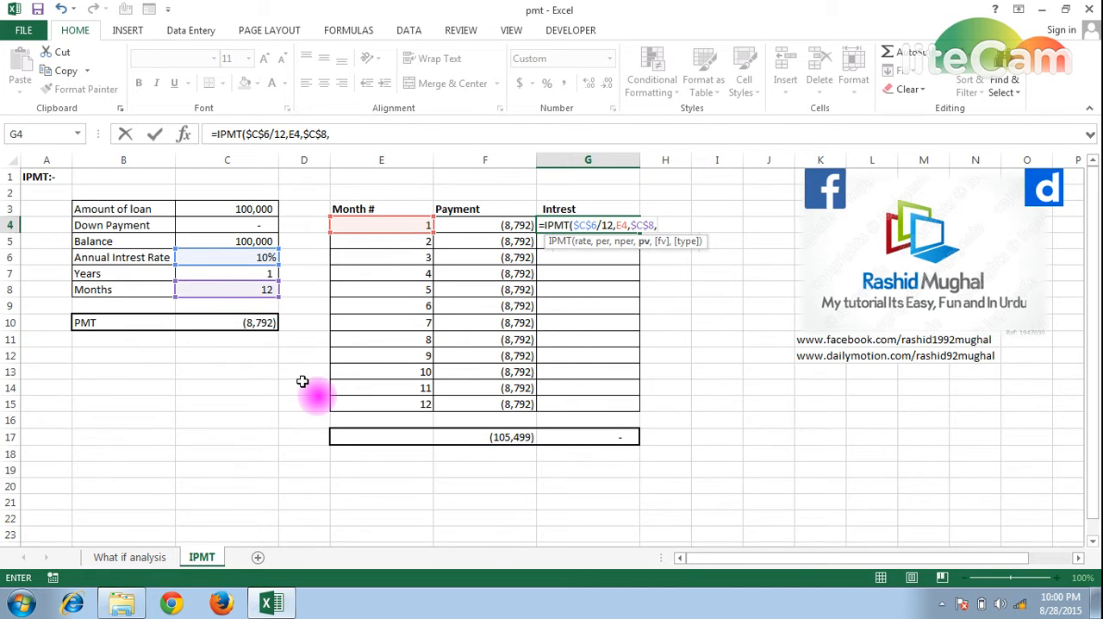
left_click(215, 242)
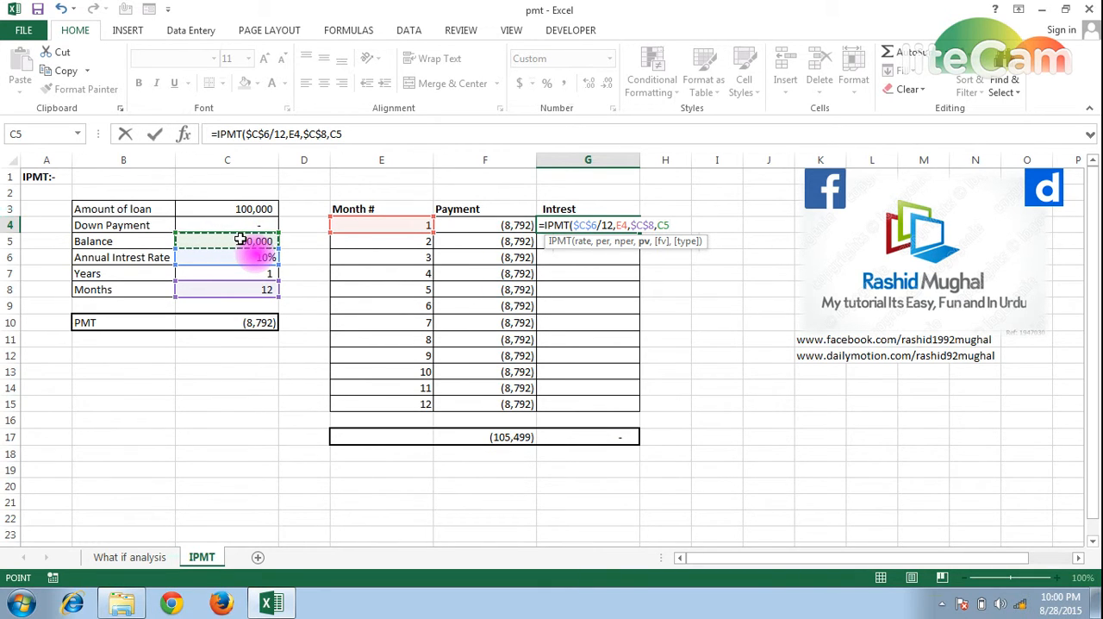
- Complete the IPMT formula with future value 0 and payment type 0, and enter it in G4
type(",0")
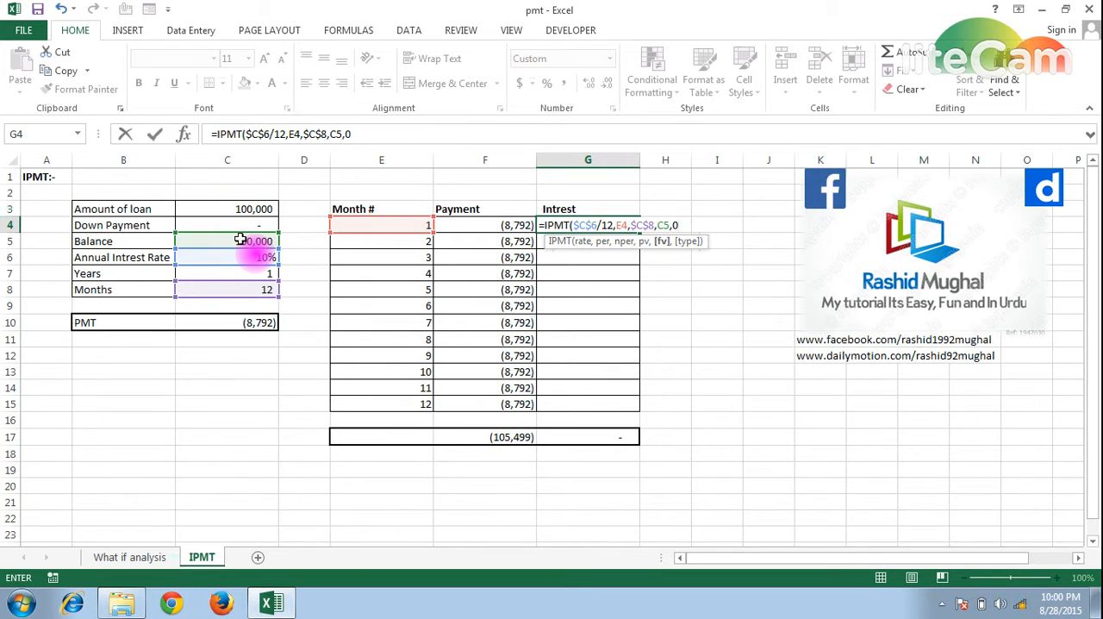
type(",")
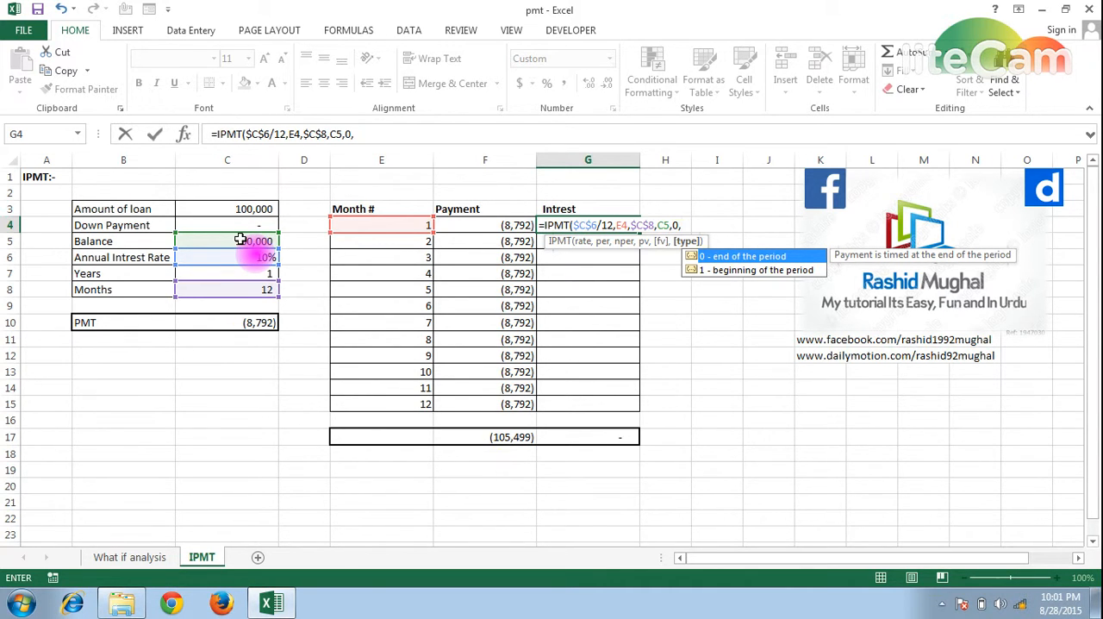
type("o")
key("BackSpace")
type("0)")
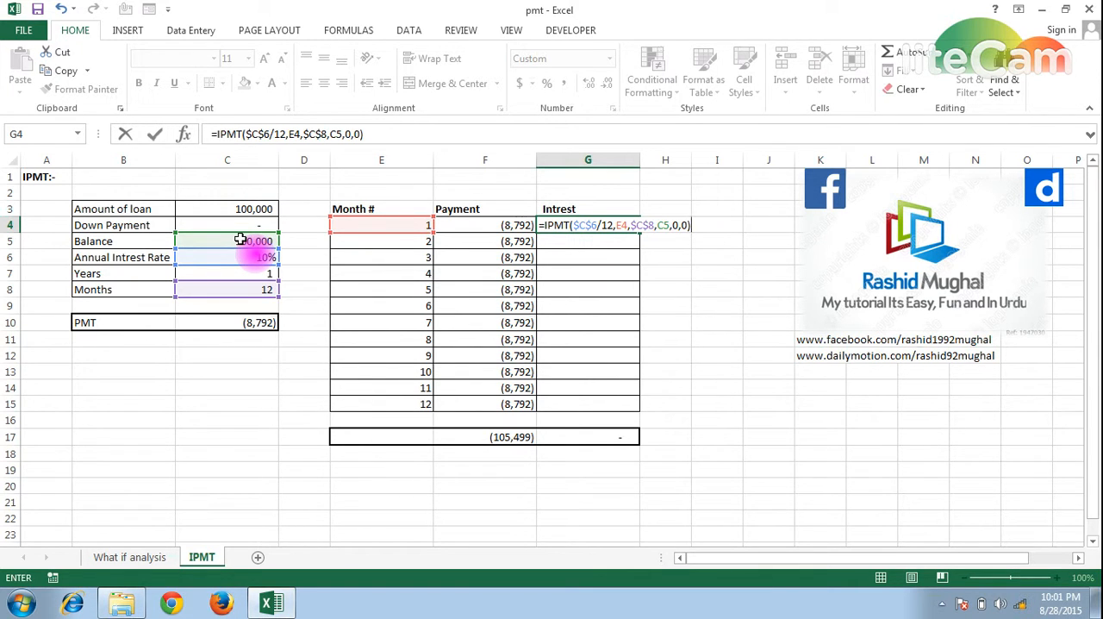
key("ctrl+Return")
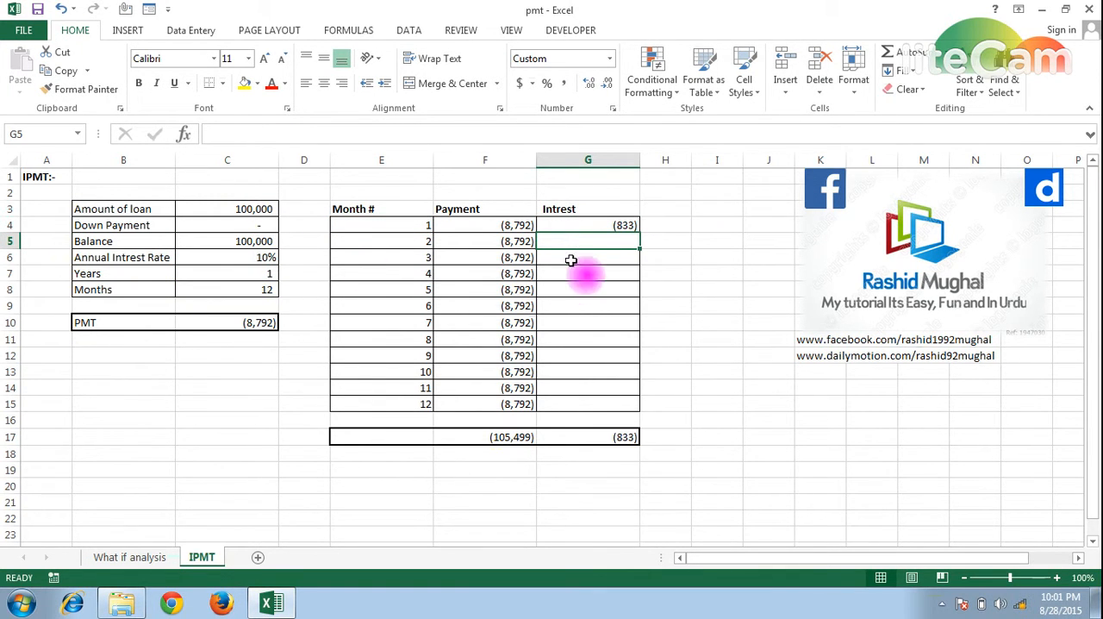
- Fill the month 1 interest formula from G4 down to G15
left_click(582, 225)
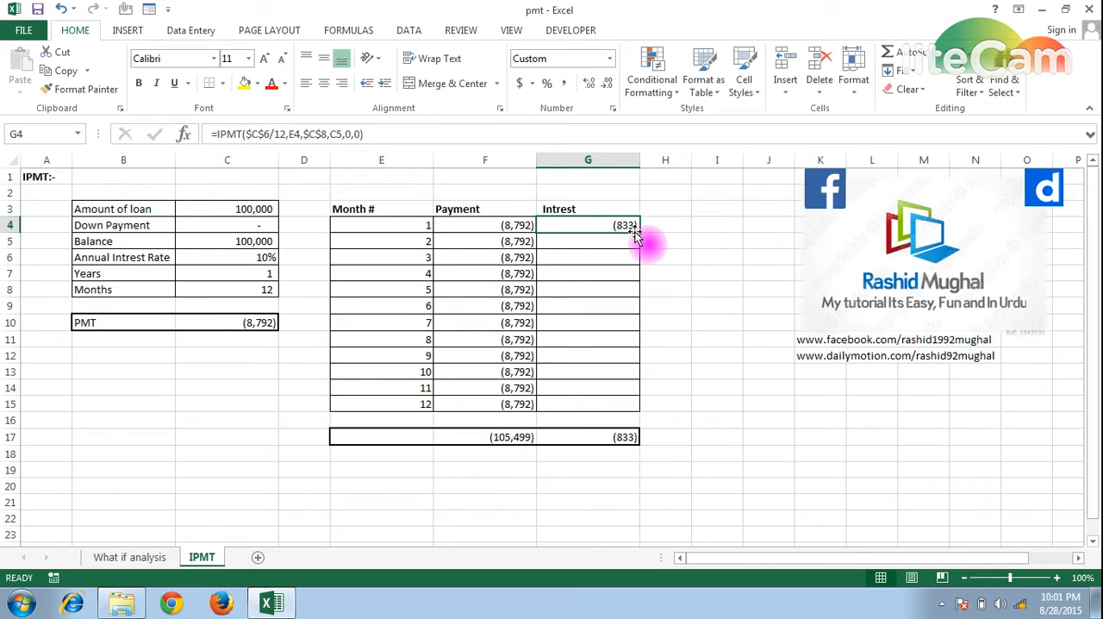
left_click_drag(636, 233, 635, 406)
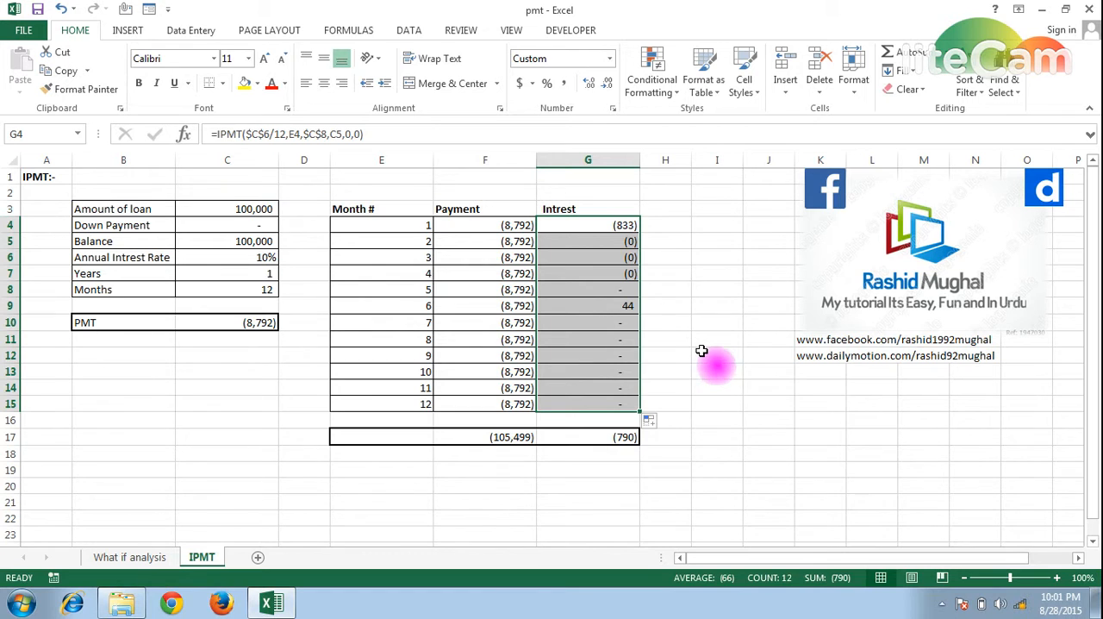
- Edit the IPMT formula in G4 so its present value argument is the absolute reference $C$5
left_click(592, 221)
key("F2")
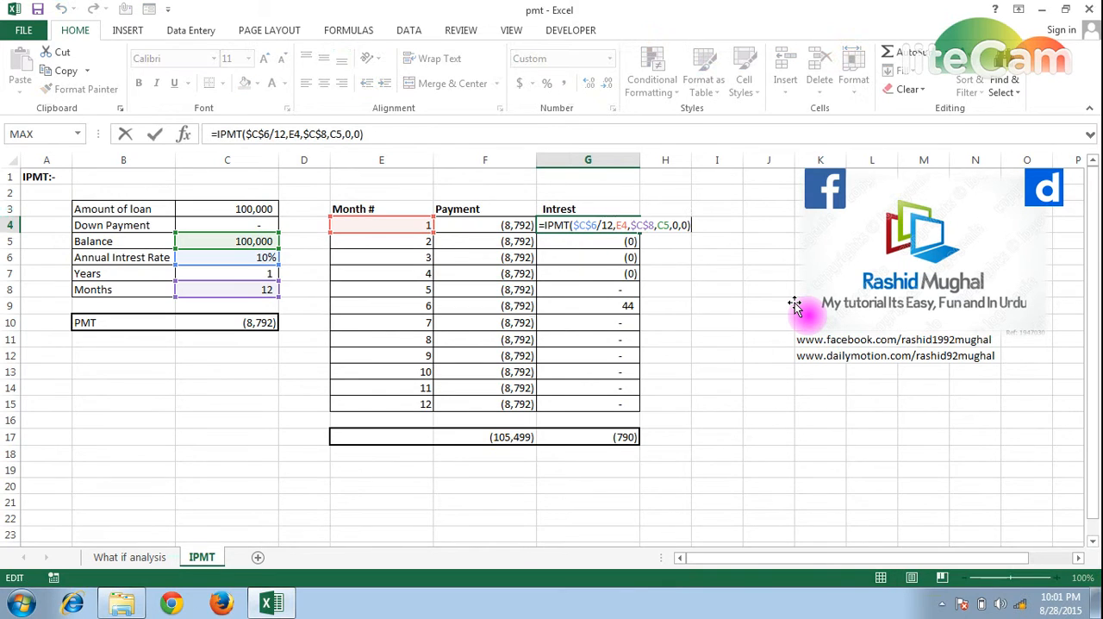
key("Left")
key("Left")
key("Left")
key("Left")
key("Left")
key("Left")
key("Left")
key("Left")
key("Left")
key("Left")
key("Left")
key("Left")
key("Left")
key("Left")
key("Left")
key("Left")
key("Left")
key("Left")
key("Left")
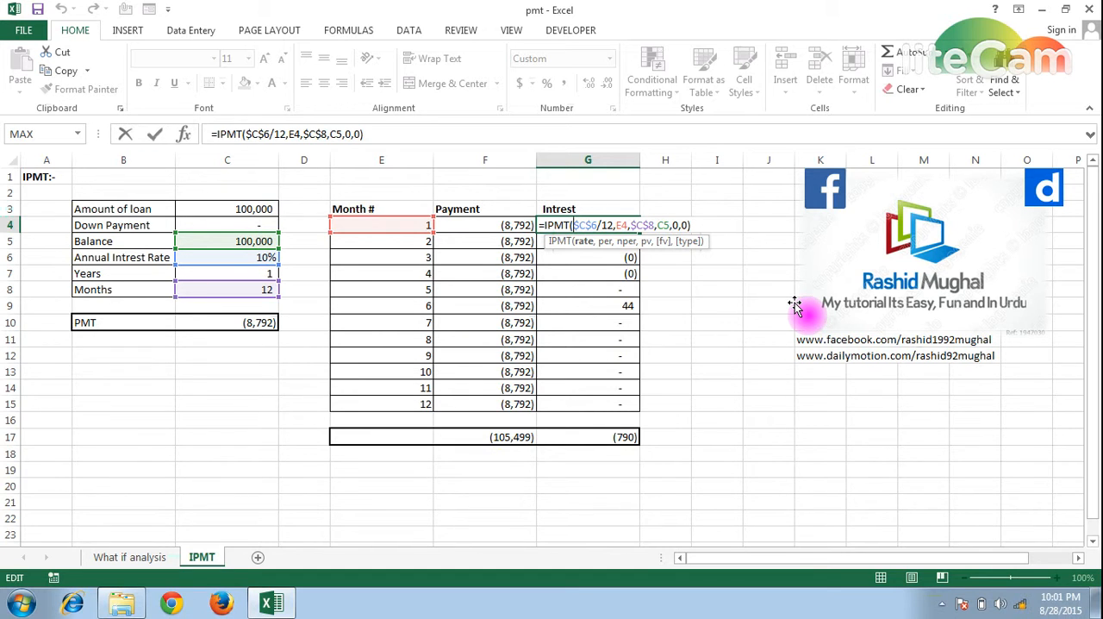
key("Right")
key("Right")
key("Right")
key("Right")
key("Right")
key("Right")
key("Right")
key("Right")
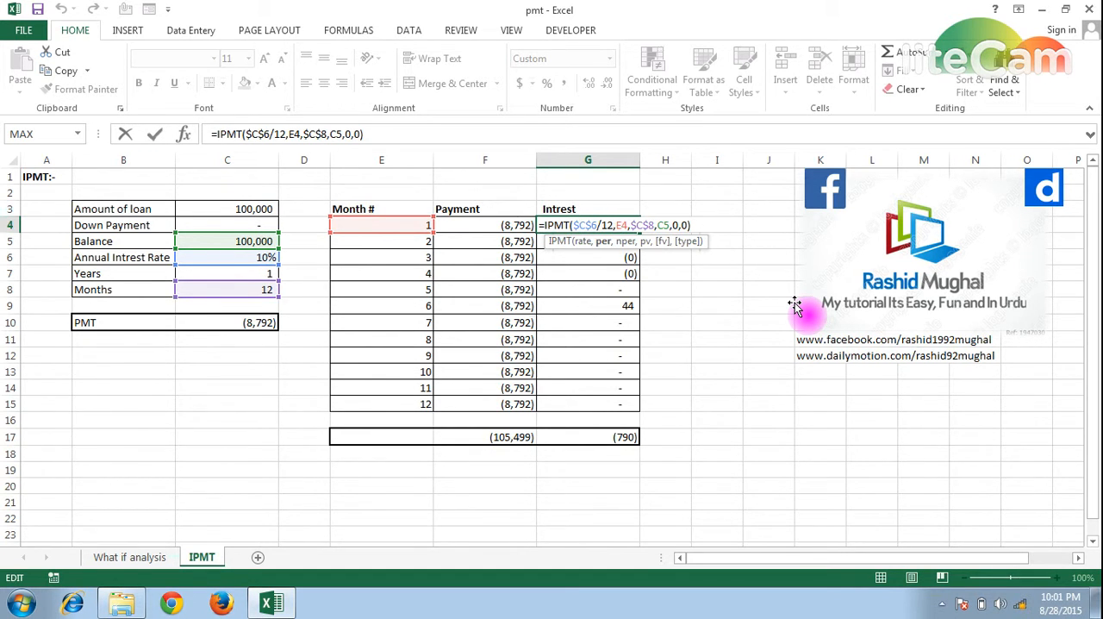
key("Right")
key("Right")
key("Right")
key("Right")
key("Right")
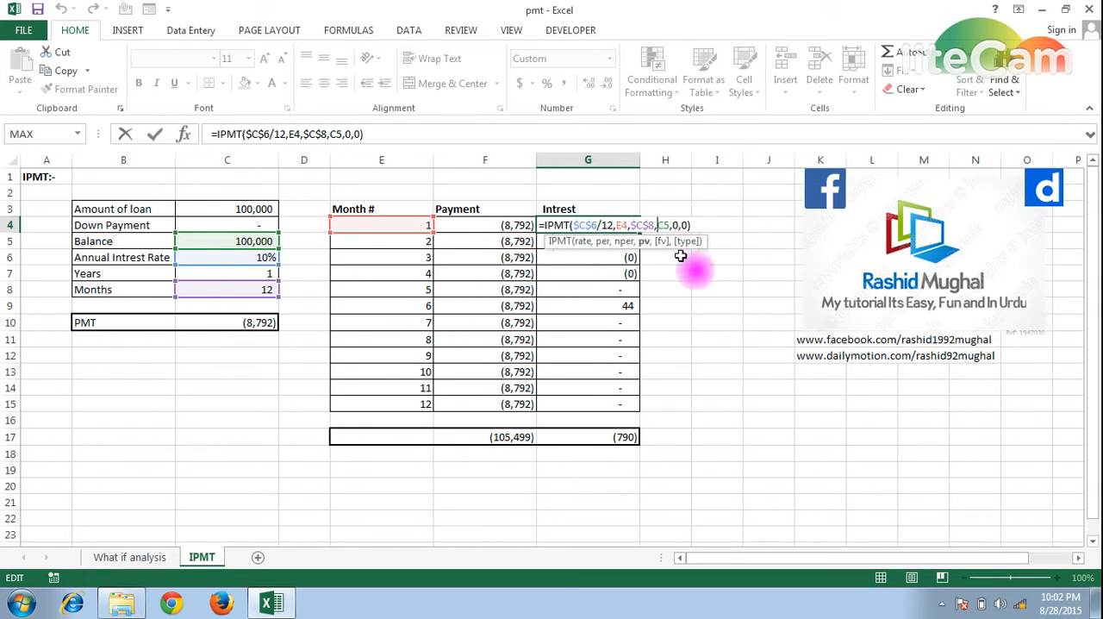
key("F4")
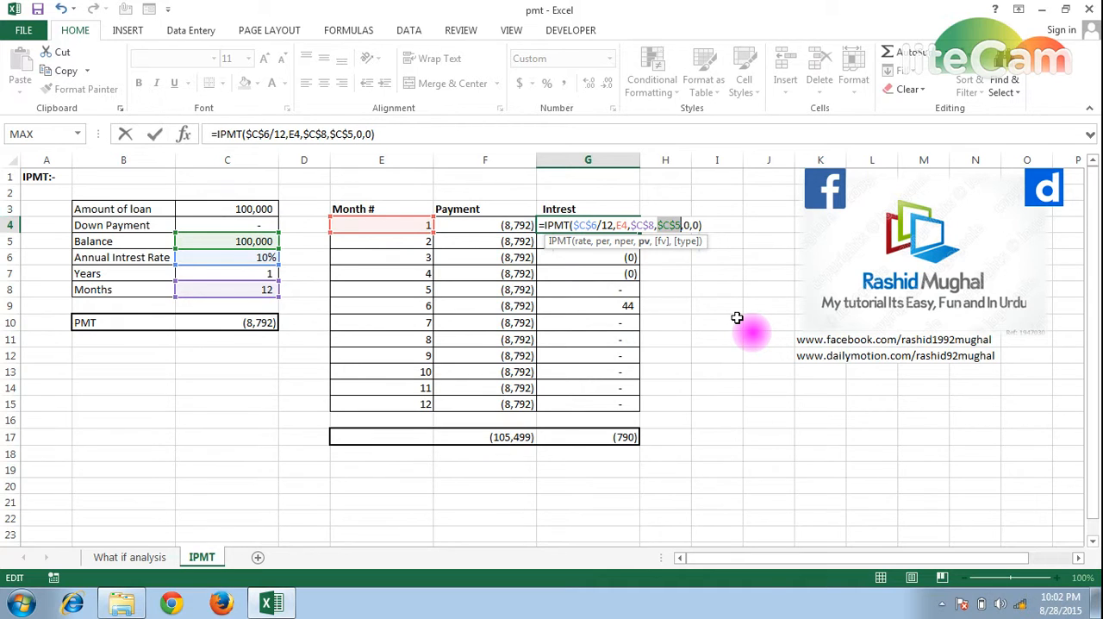
key("Return")
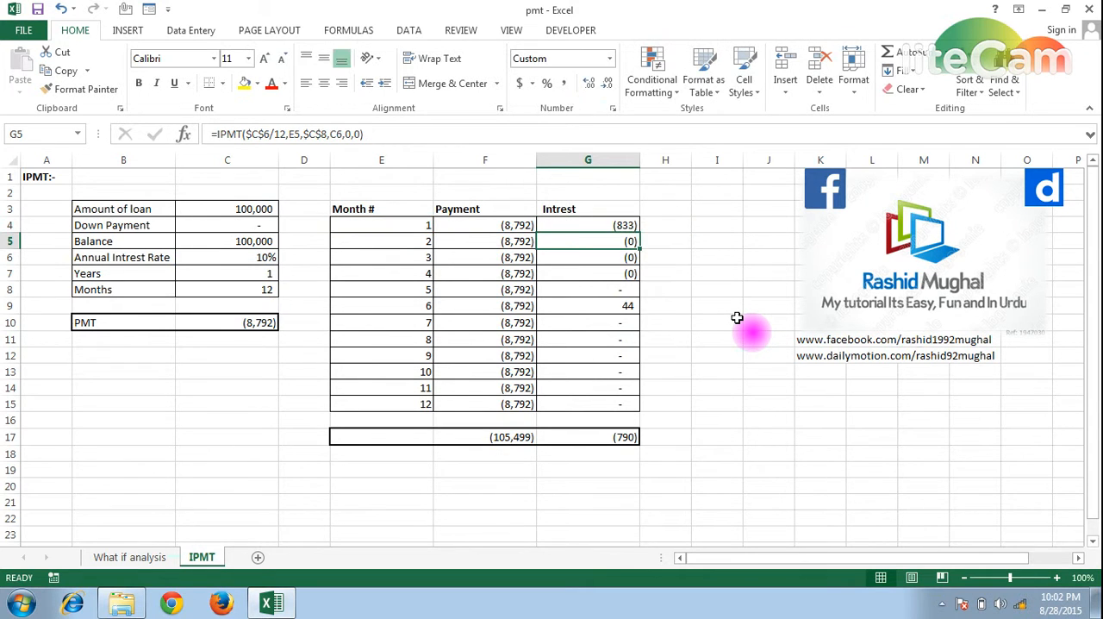
- Copy the corrected G4 interest formula down through month 12 in G15
key("Up")
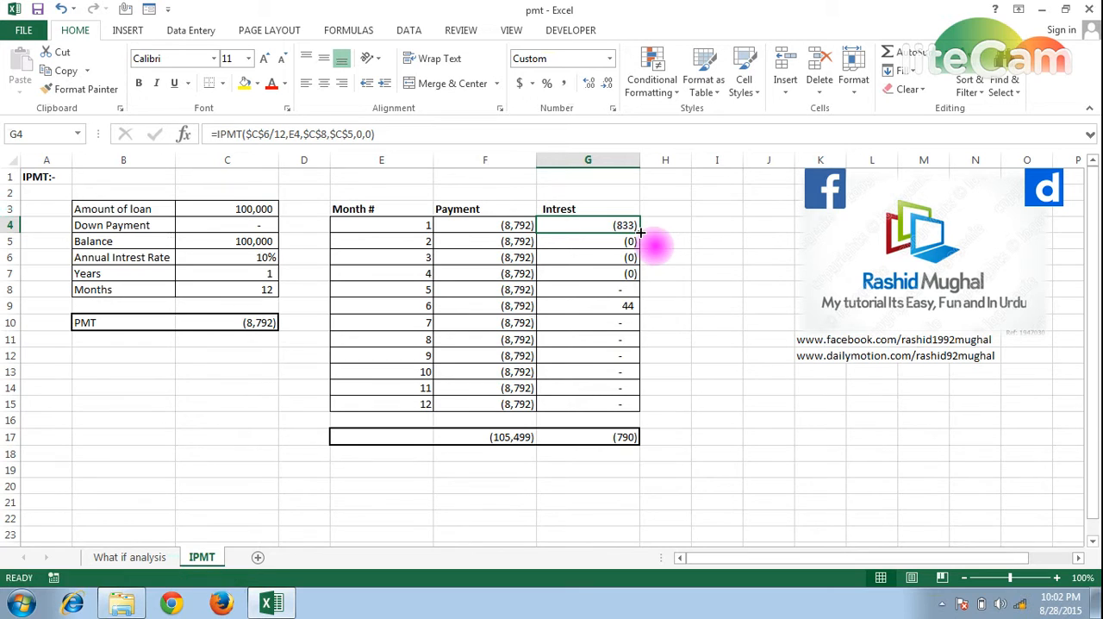
left_click_drag(639, 232, 638, 409)
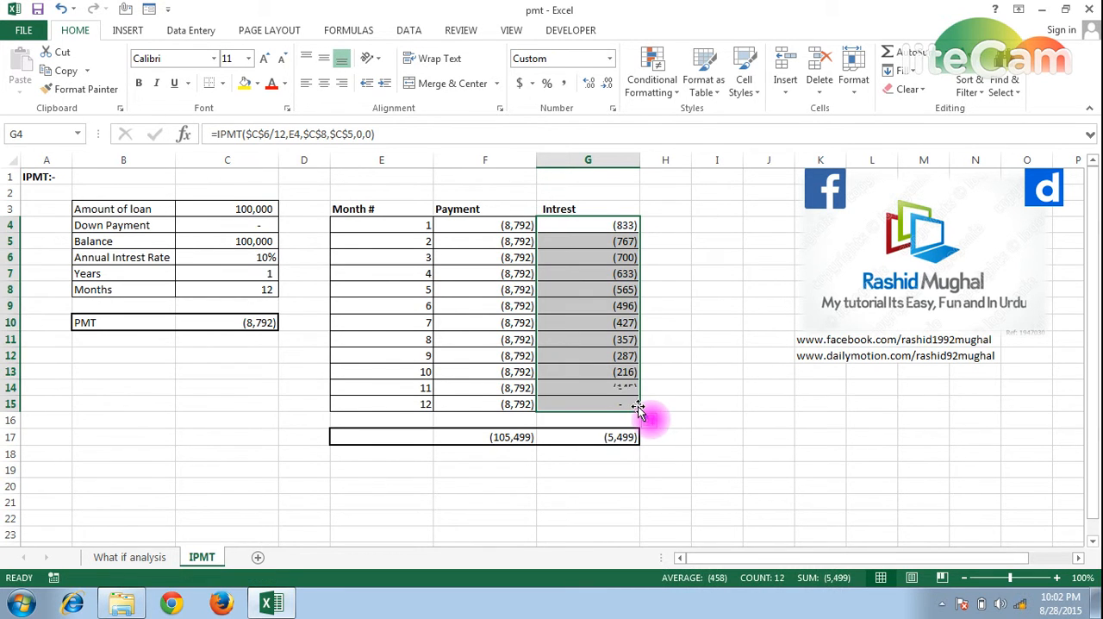
left_click(681, 345)
- Examine the total formulas for interest in G17 and payments in F17
left_click(583, 441)
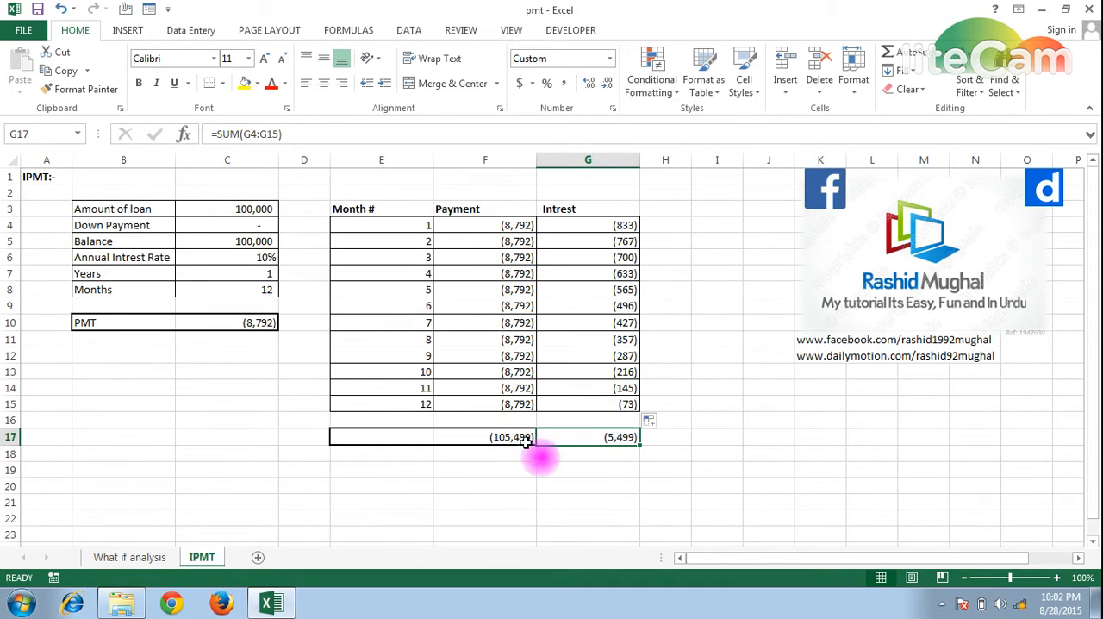
left_click(465, 437)
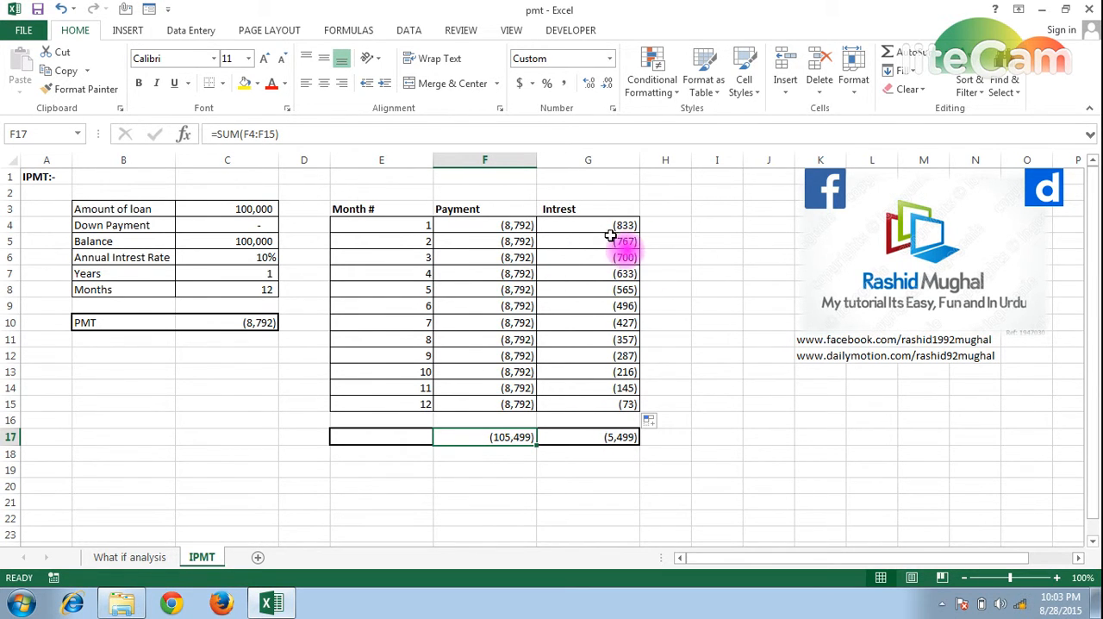
left_click(672, 433)
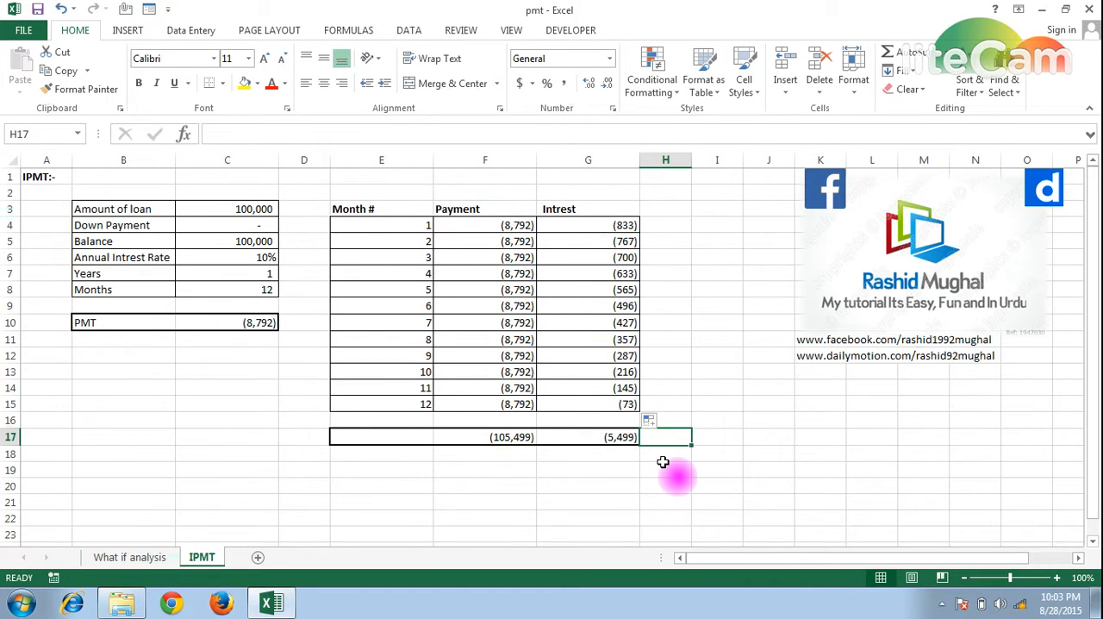